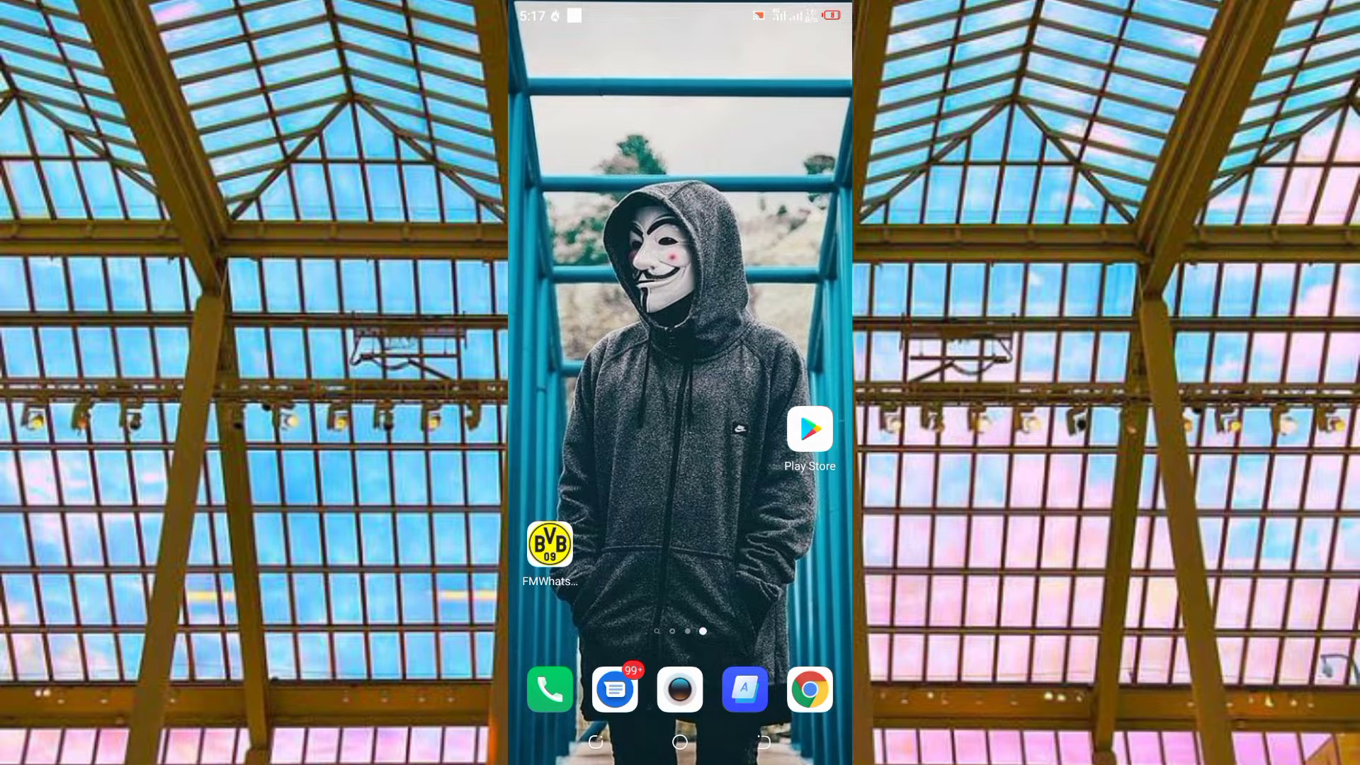
Launch FMWhatsApp from the home screen and back out of the icon list to the FMMods Settings page.
left_click(549, 544)
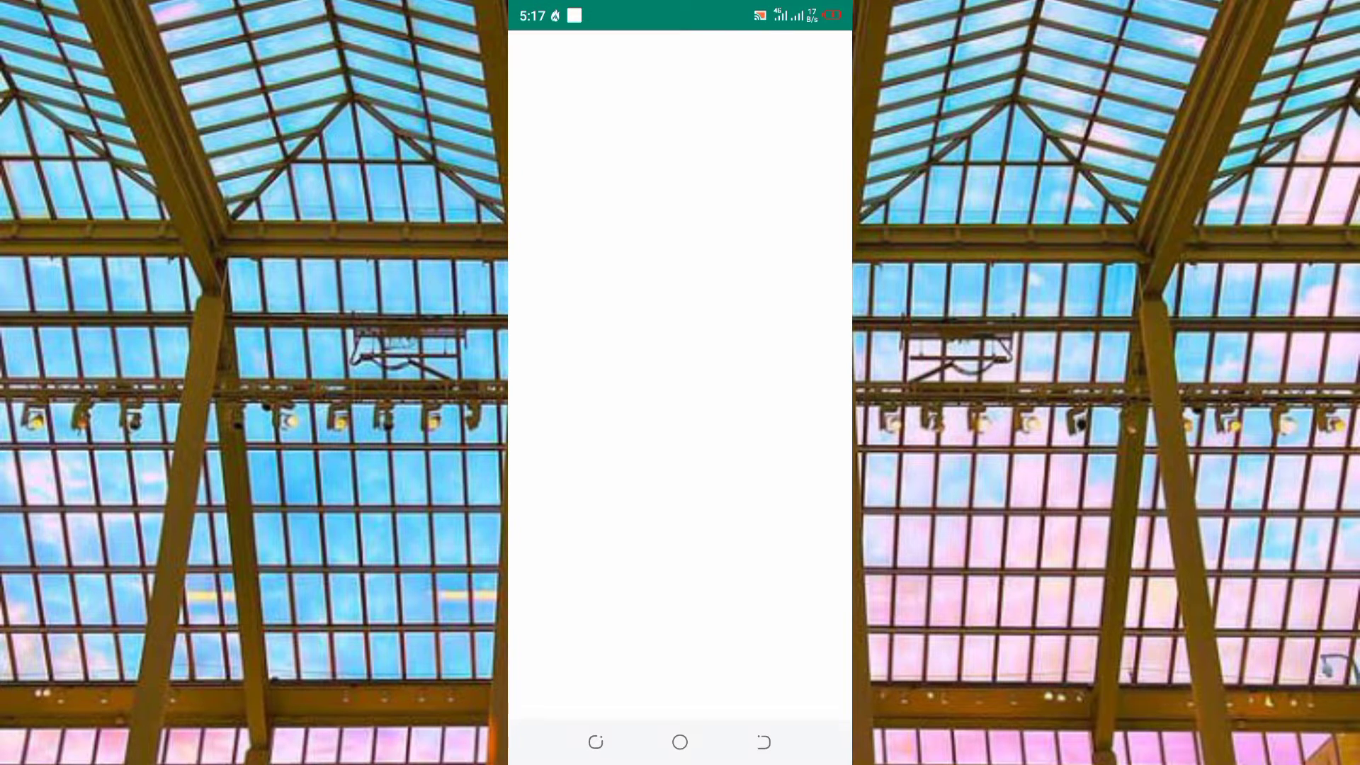
left_click(535, 57)
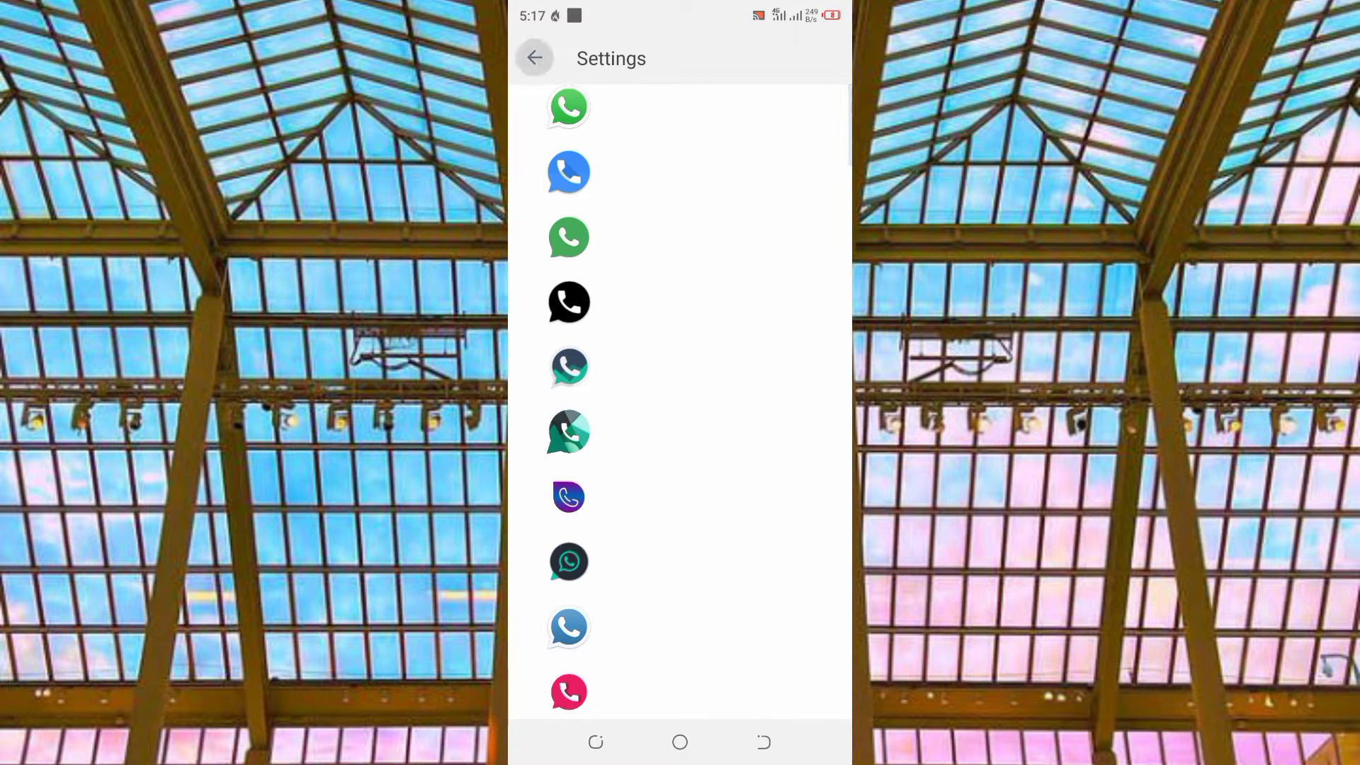
left_click(535, 58)
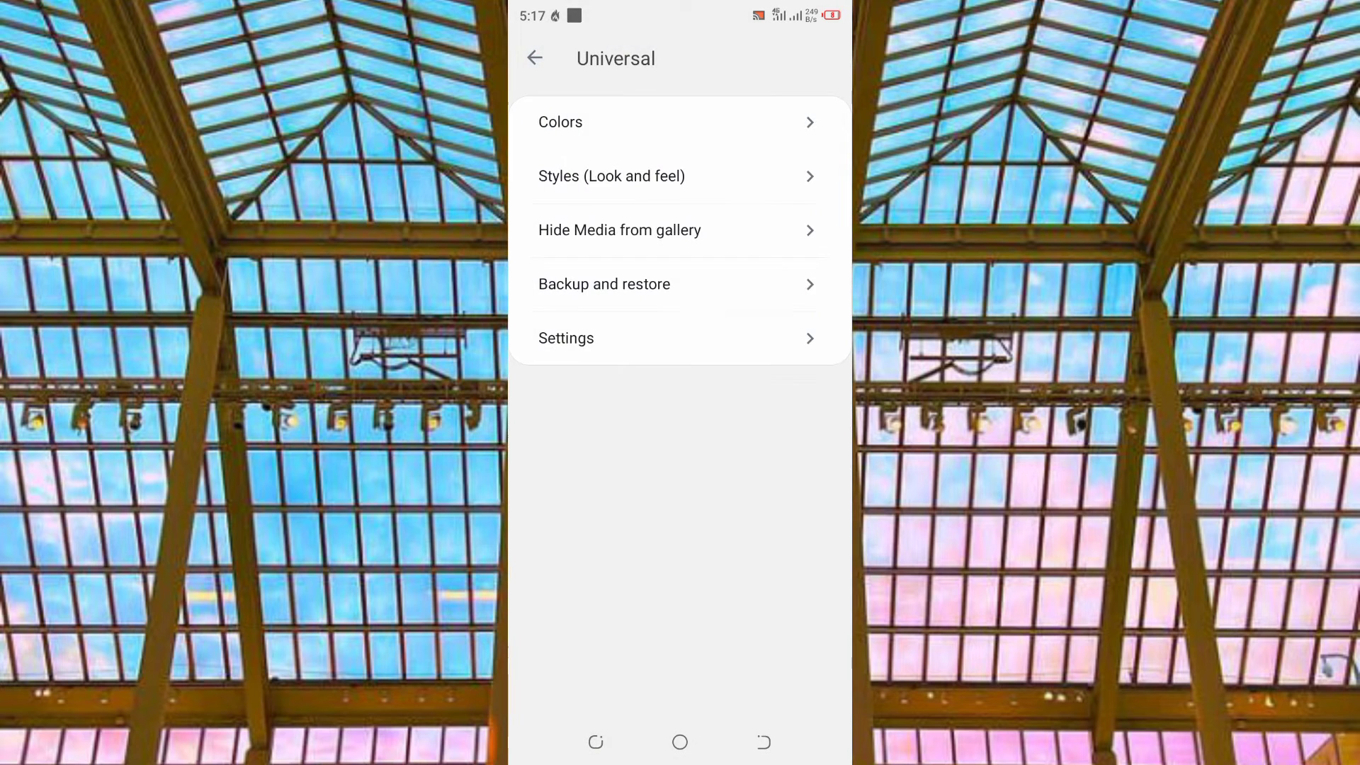
left_click(535, 57)
Go through the menu to FMMods > Universal > Styles, then view and cancel Font Style.
left_click(536, 59)
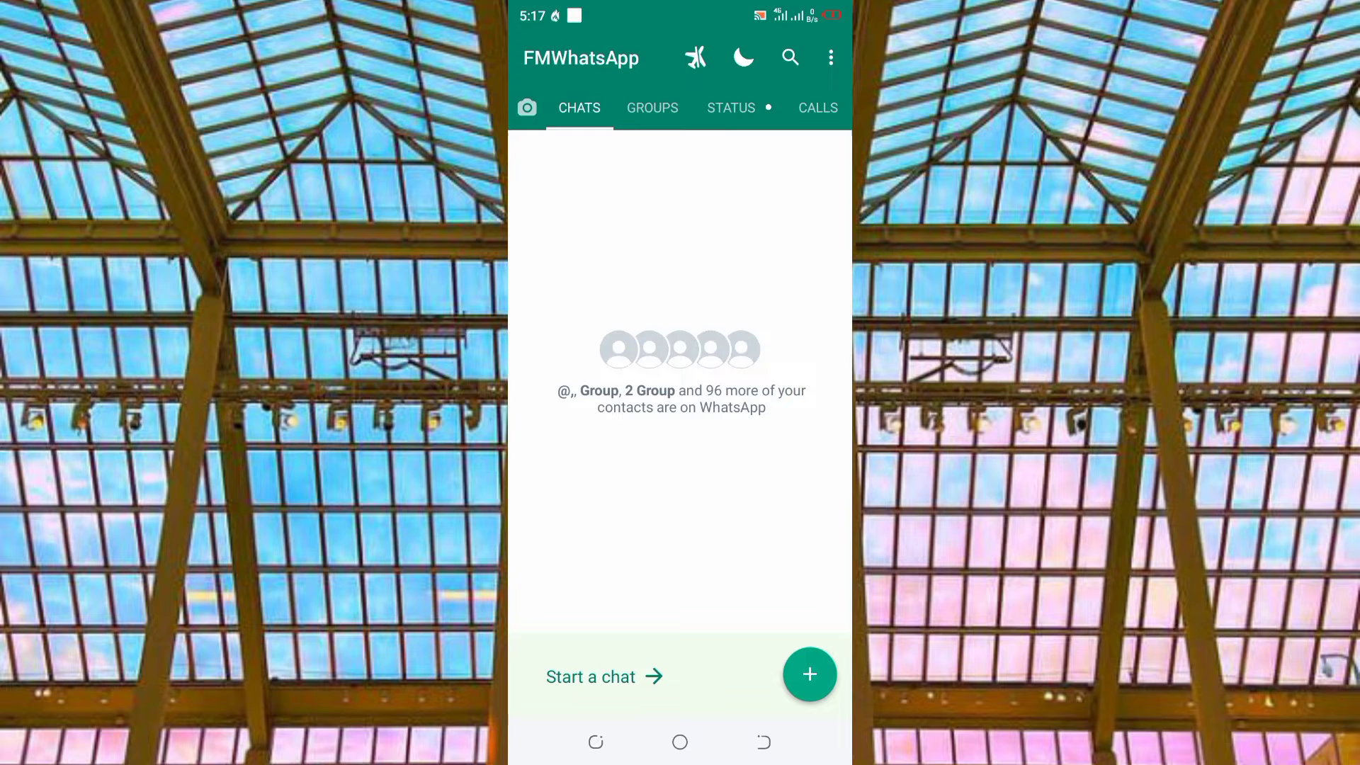
left_click(831, 58)
left_click(707, 58)
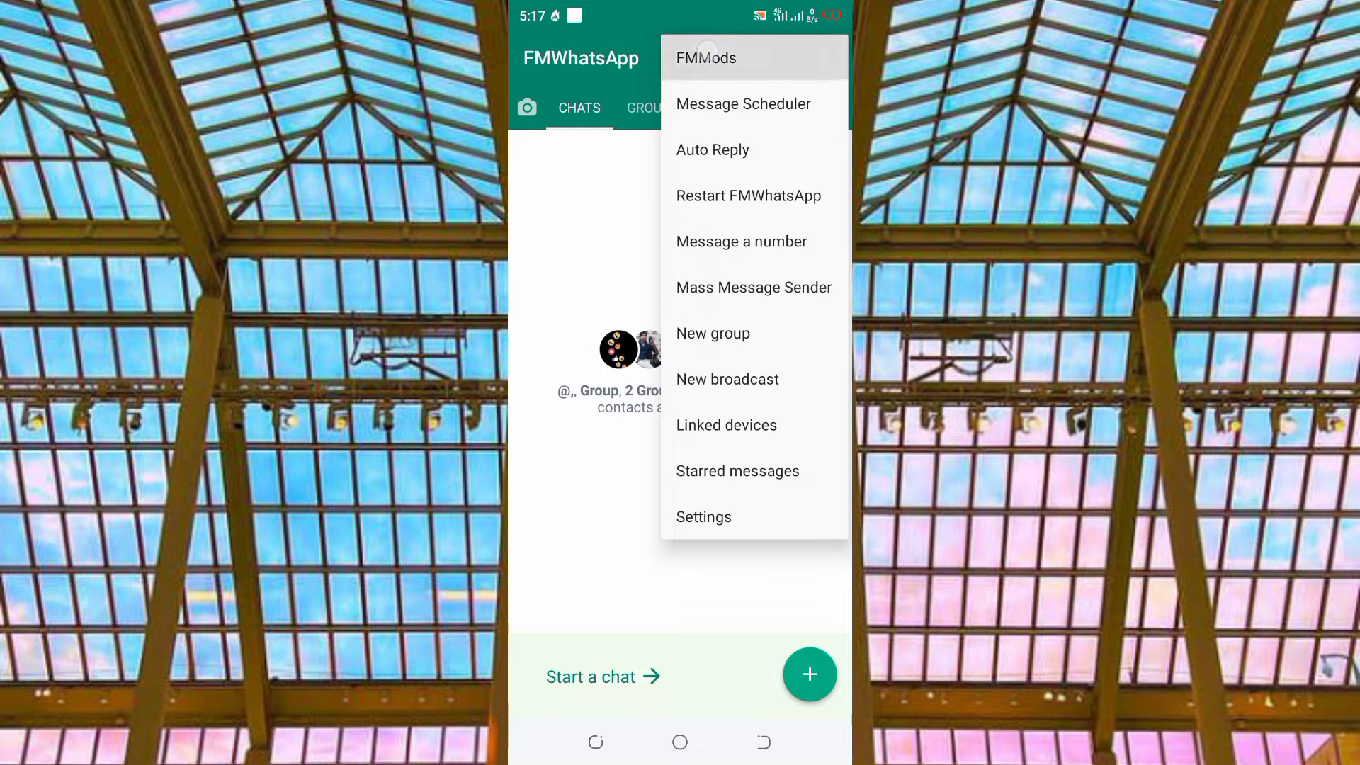
left_click(605, 322)
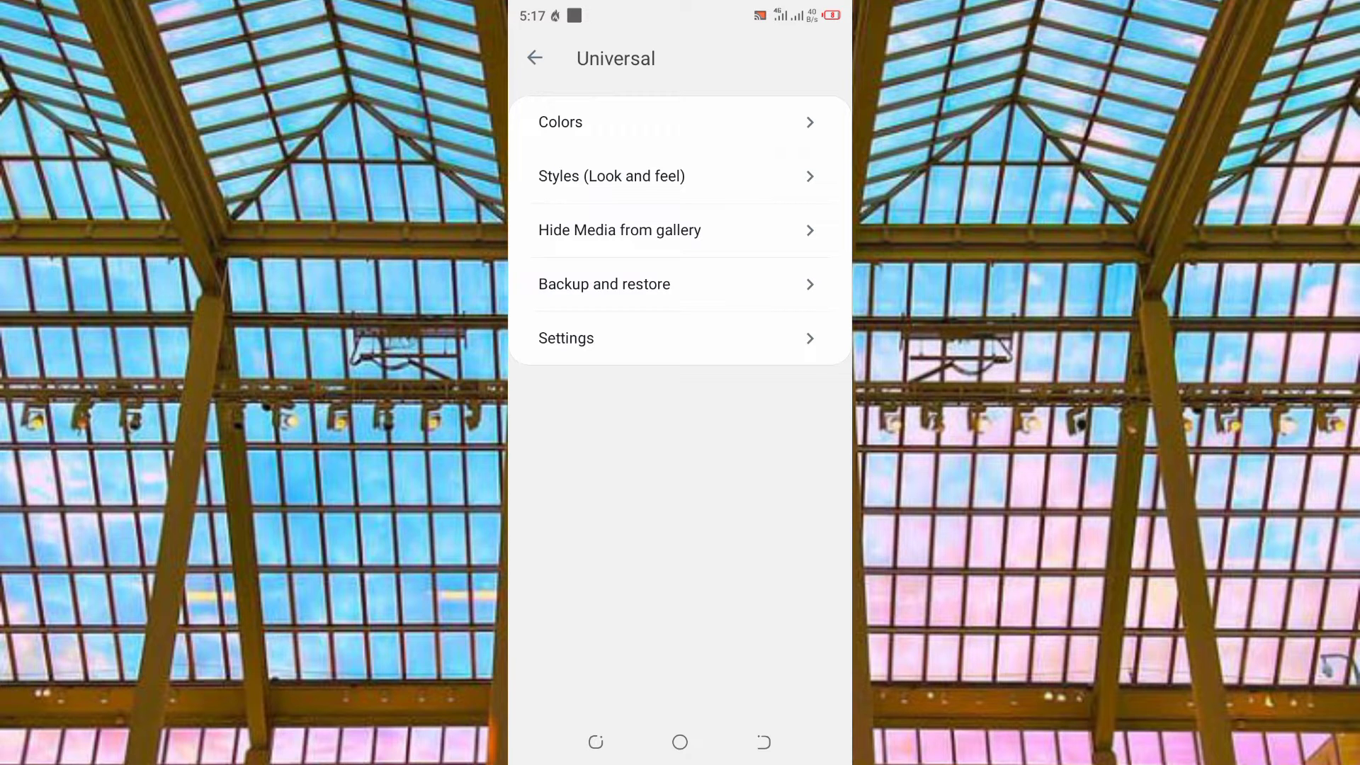
left_click(612, 176)
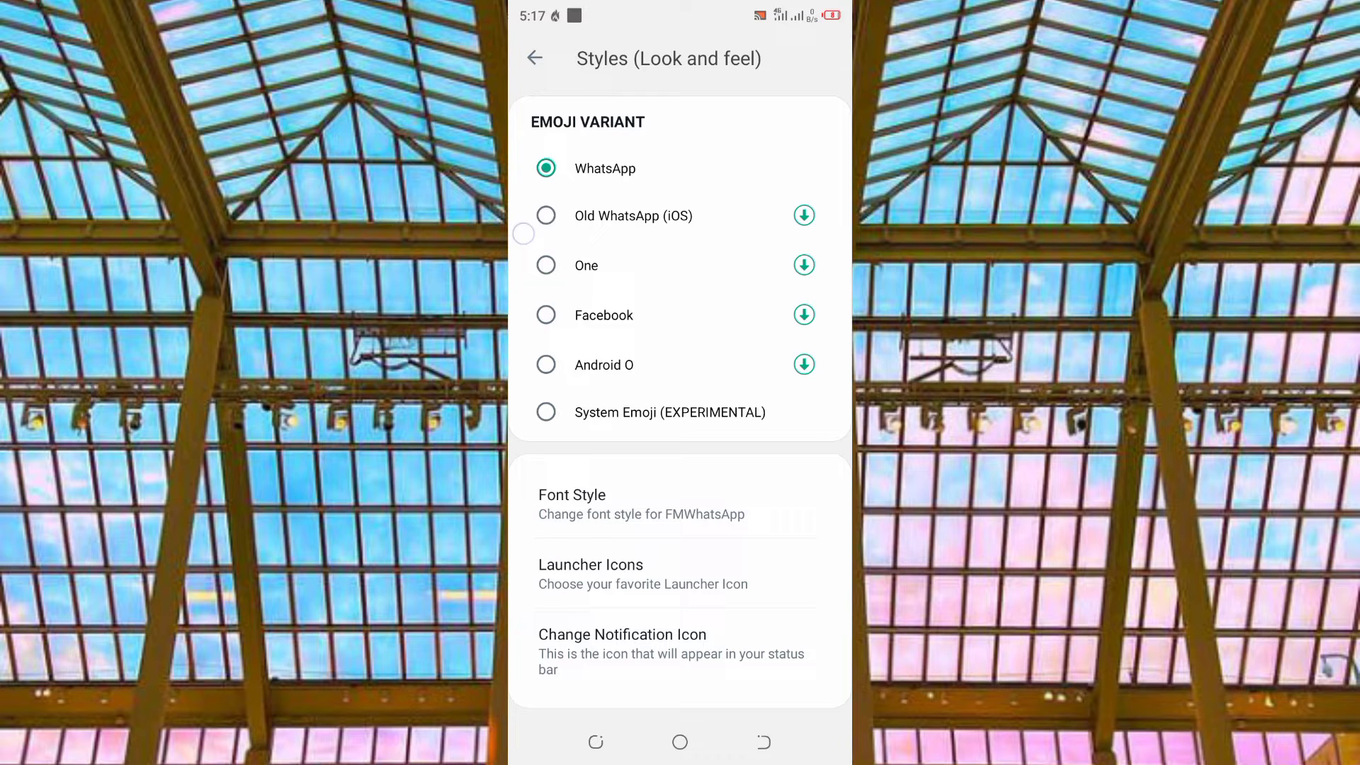
left_click(608, 527)
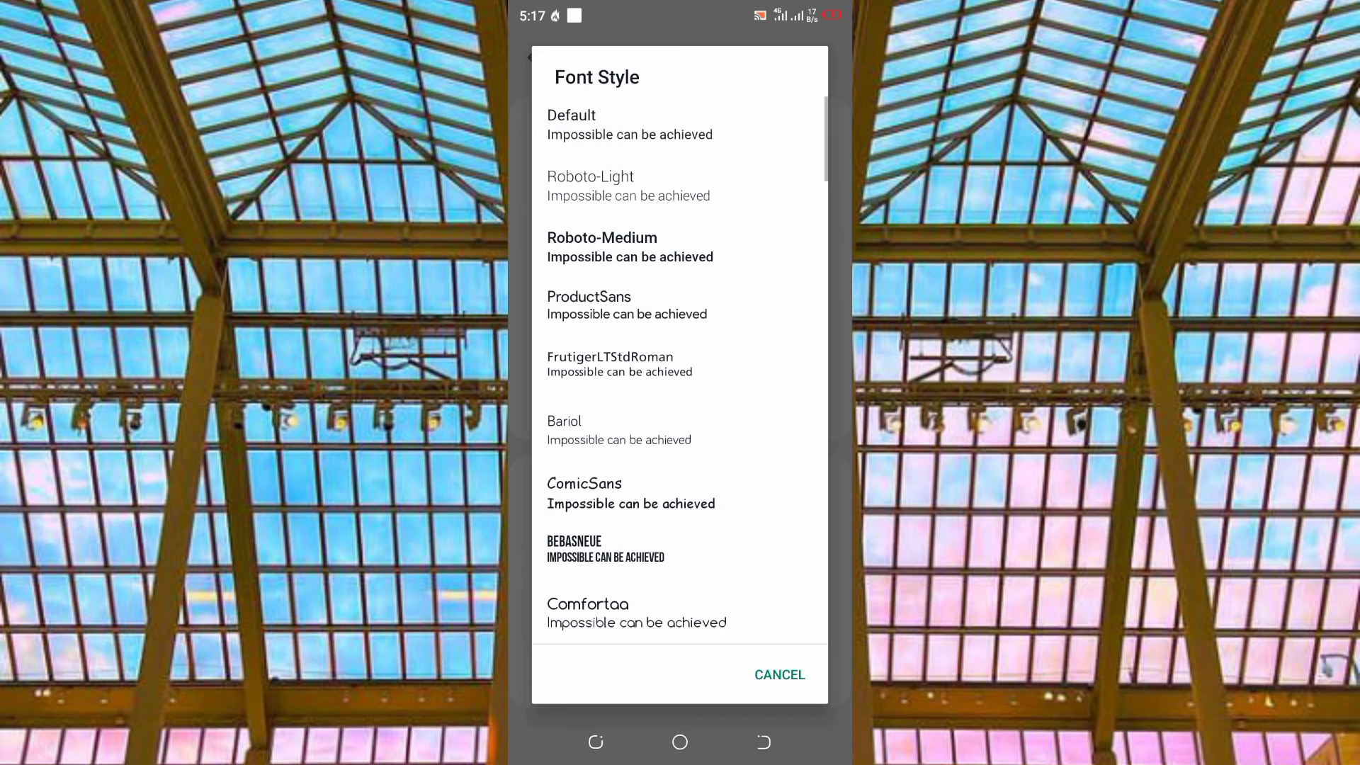
left_click(770, 673)
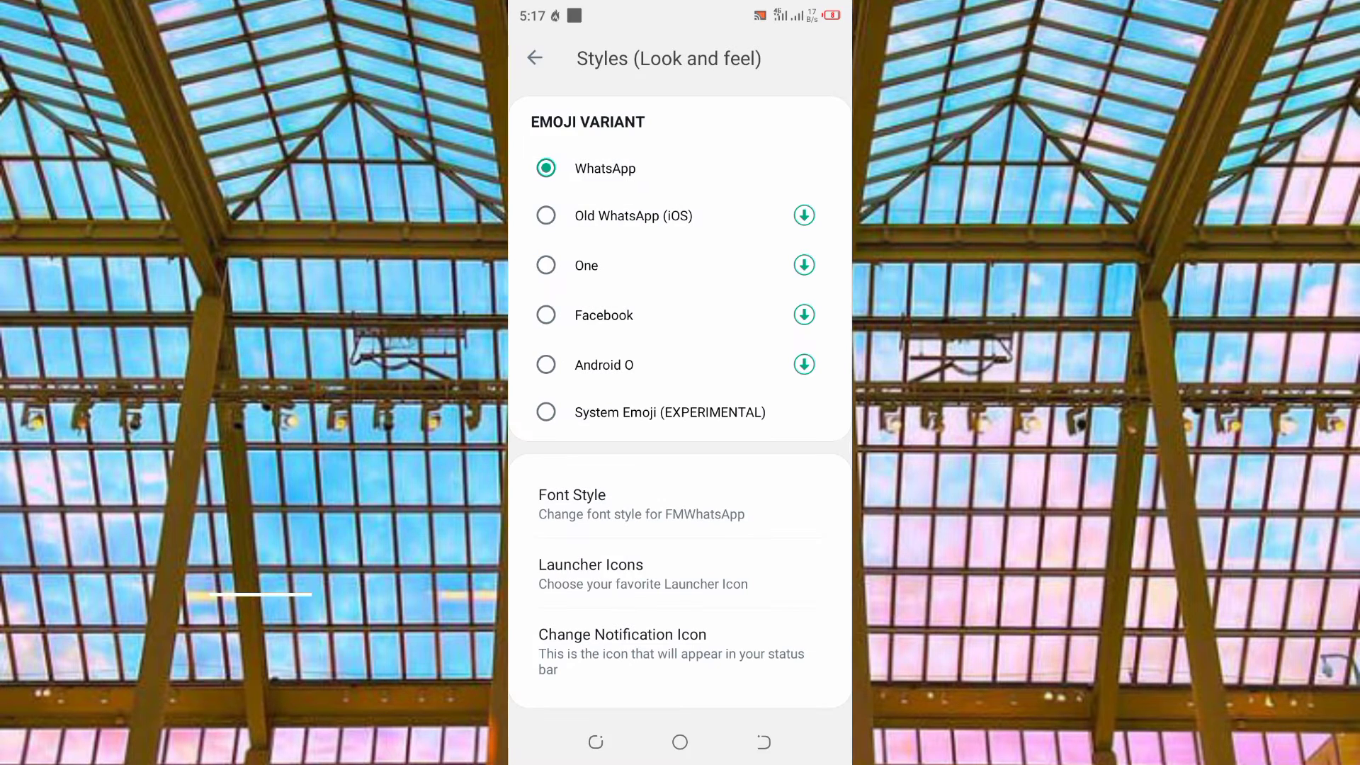
Open Launcher Icons and apply a different icon from the list.
left_click(553, 564)
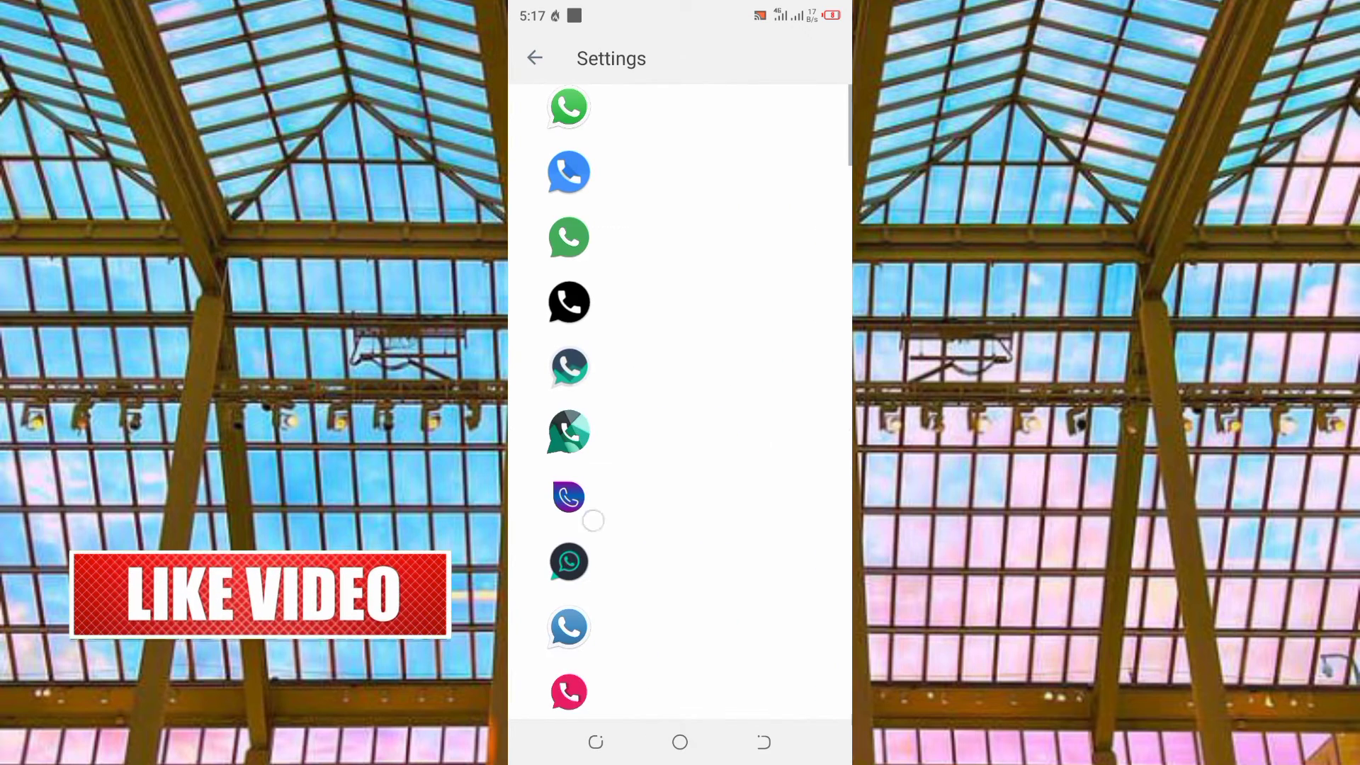
scroll(594, 521, "down", 5)
scroll(575, 324, "down", 2)
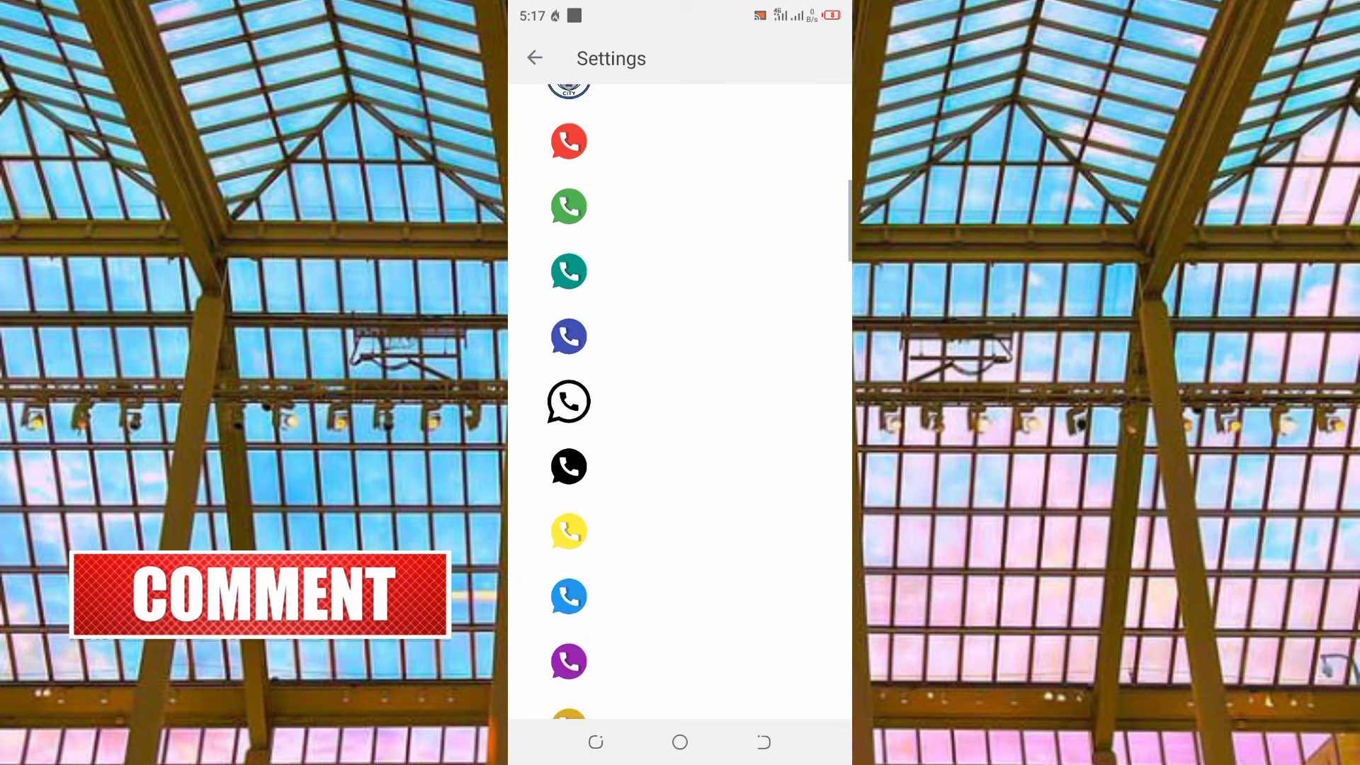
scroll(575, 319, "down", 5)
scroll(574, 297, "down", 3)
scroll(574, 319, "down", 2)
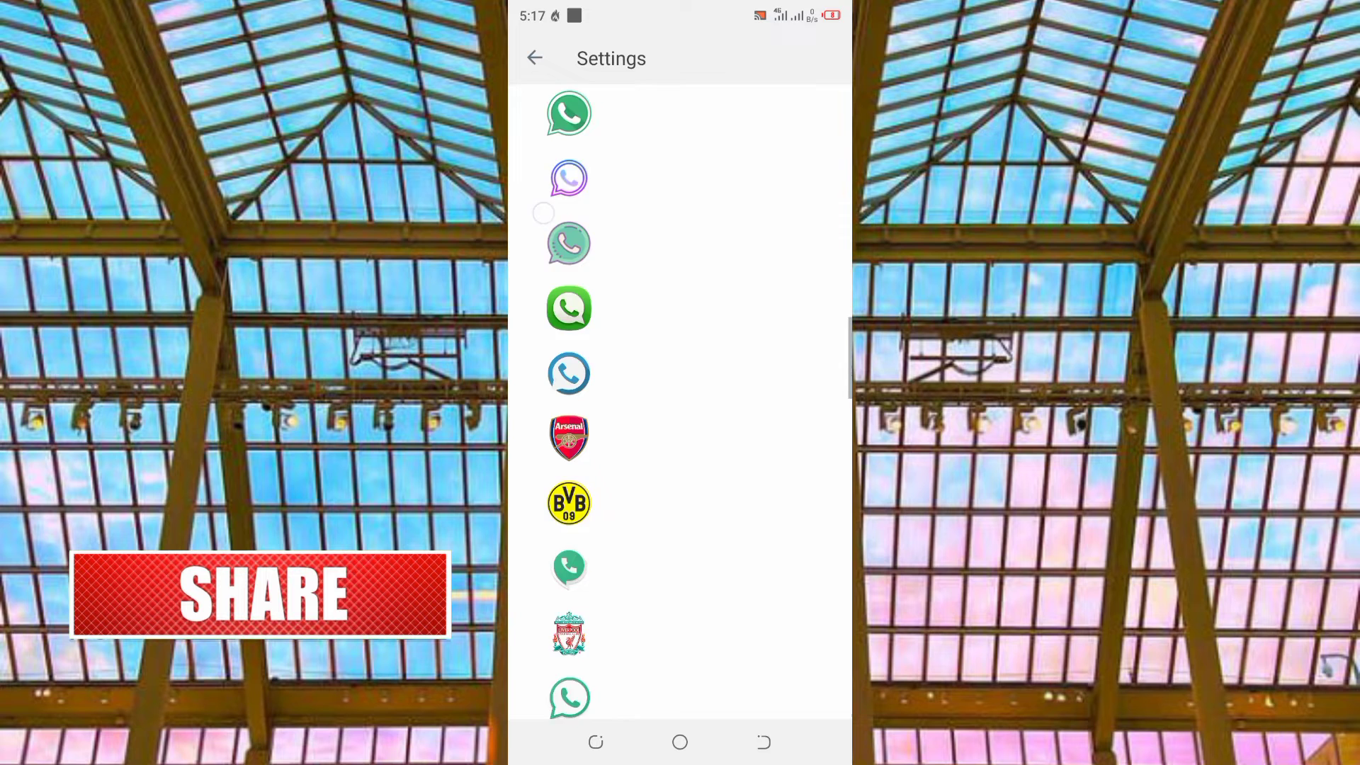
scroll(575, 320, "down", 2)
scroll(575, 318, "down", 2)
scroll(574, 319, "down", 2)
scroll(680, 404, "down", 2)
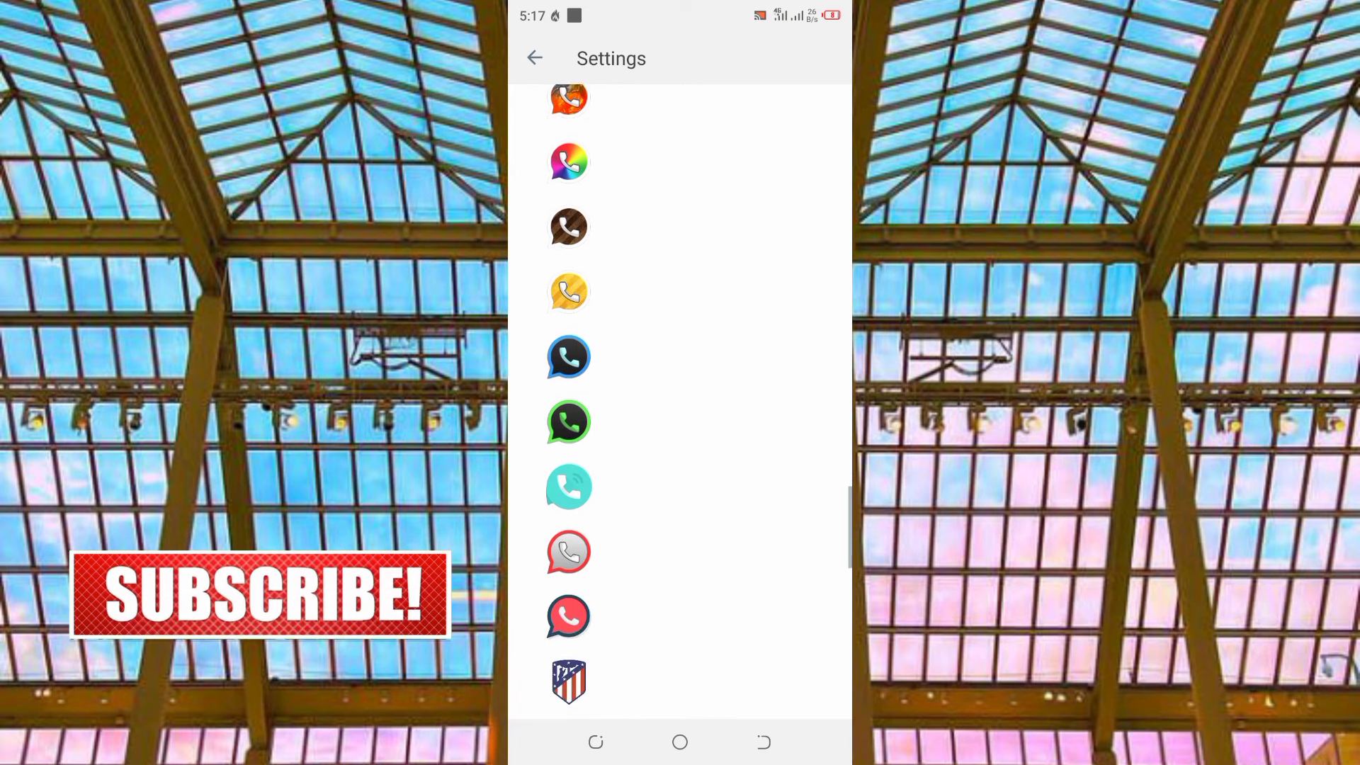
scroll(681, 404, "up", 2)
scroll(680, 404, "up", 1)
left_click(569, 324)
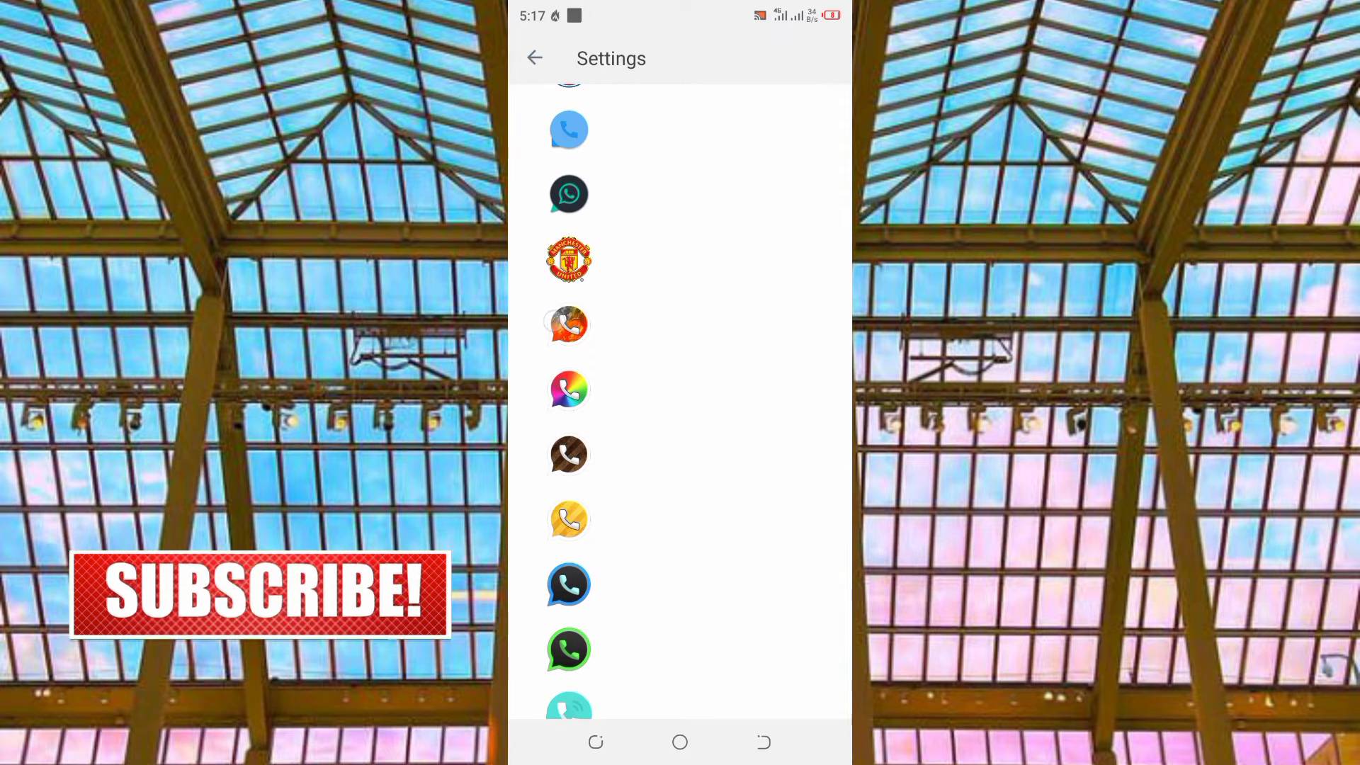
From the app drawer's F index, send FMWhatsApp to the desktop as a shortcut.
left_click(681, 742)
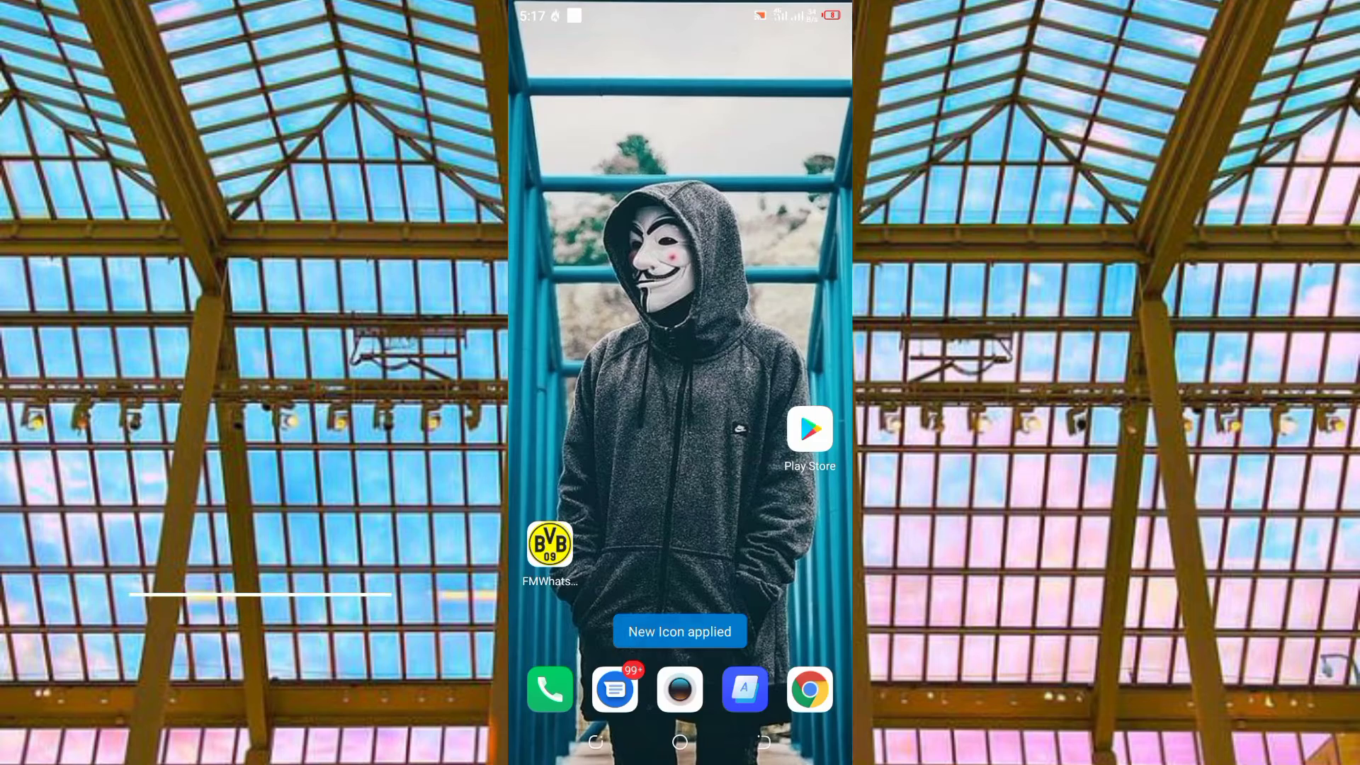
left_click_drag(680, 638, 680, 319)
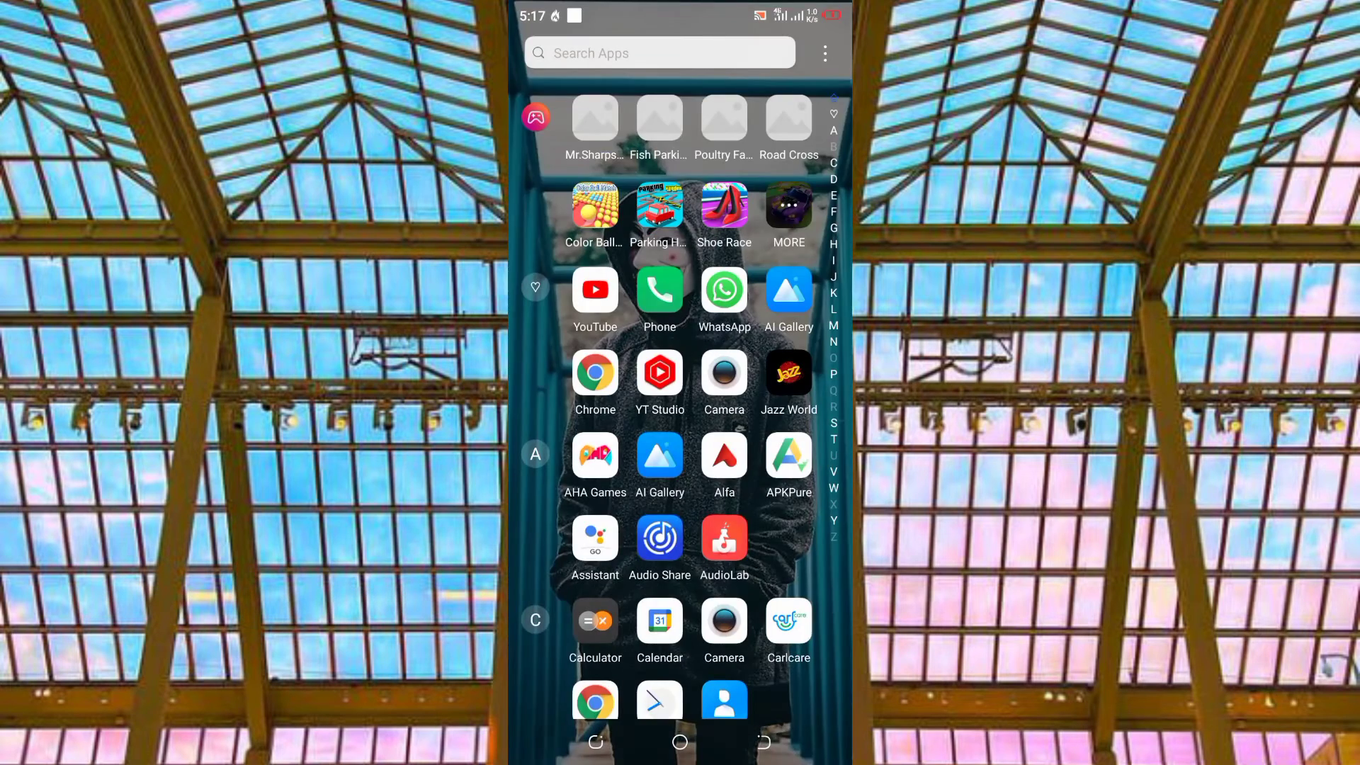
scroll(681, 405, "down", 5)
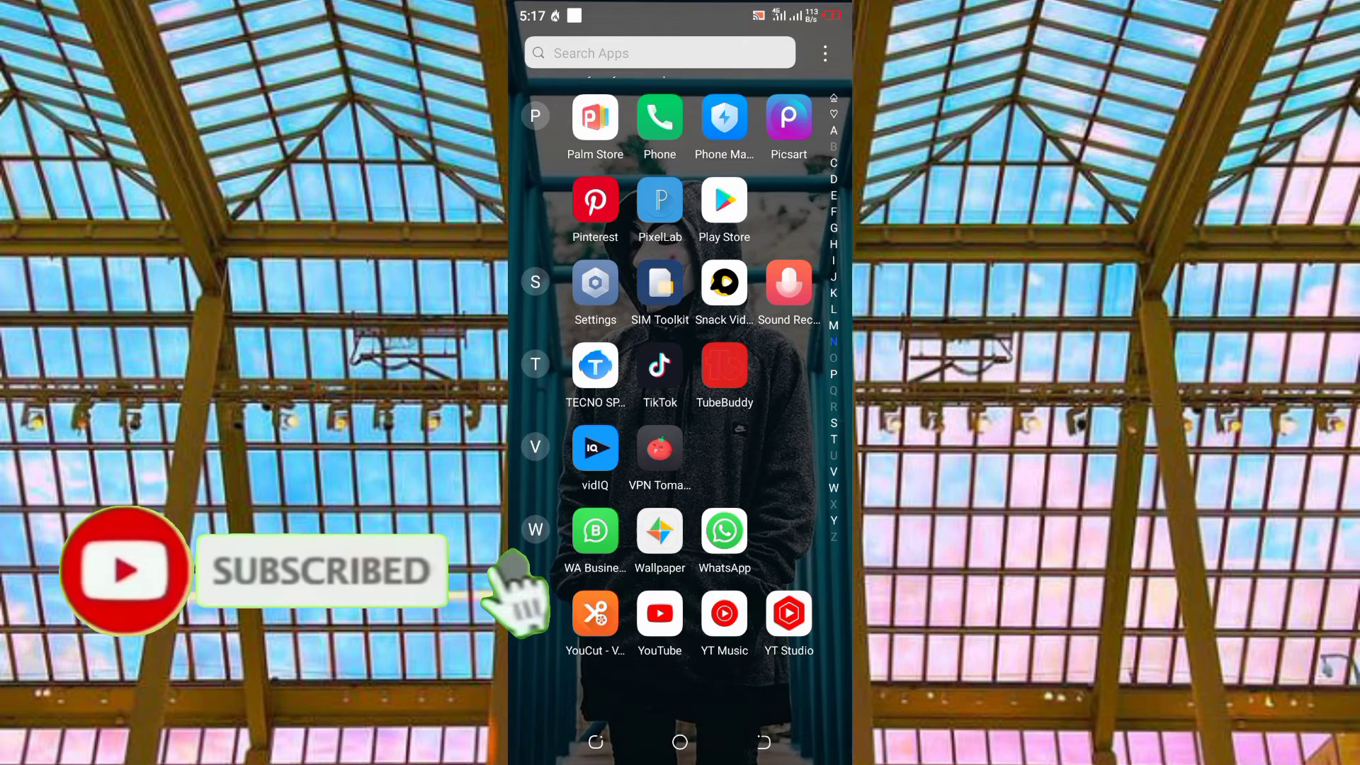
left_click(833, 211)
left_click(595, 188)
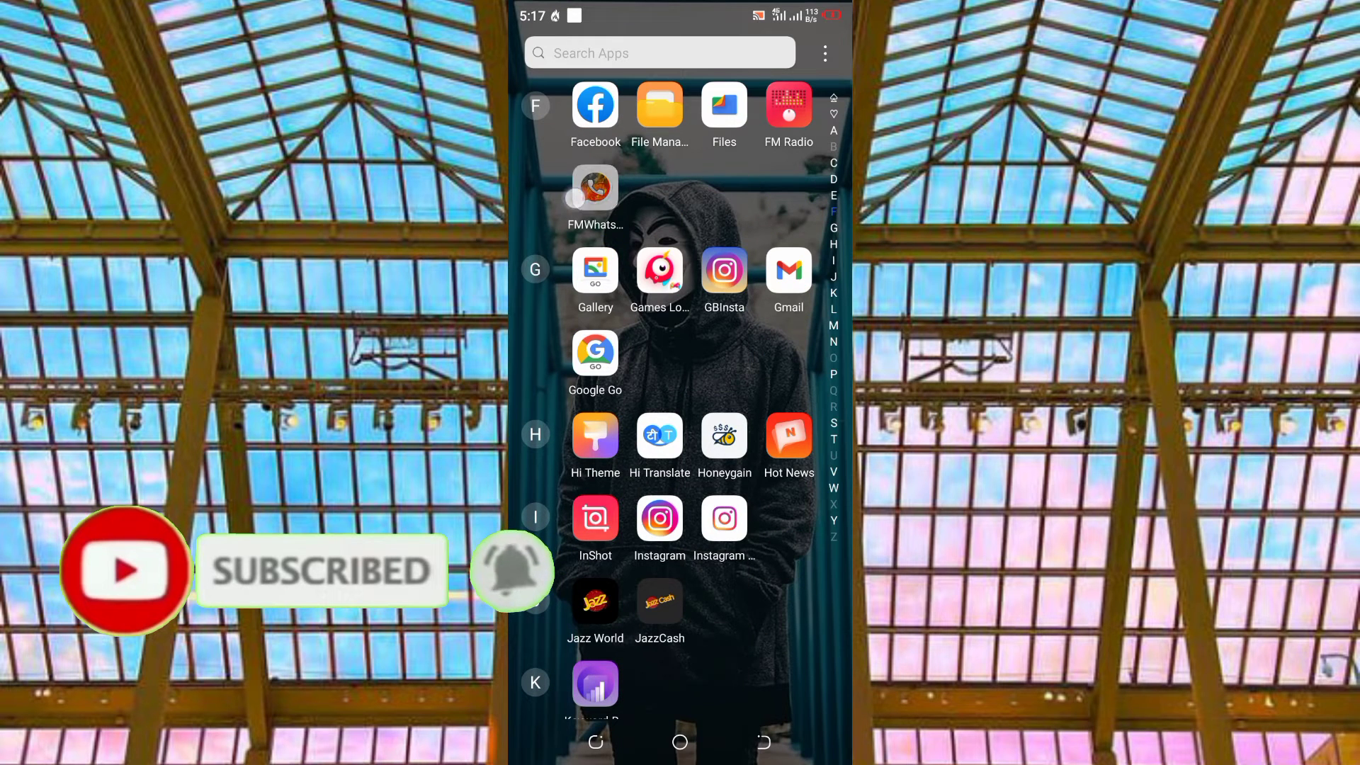
left_click(768, 117)
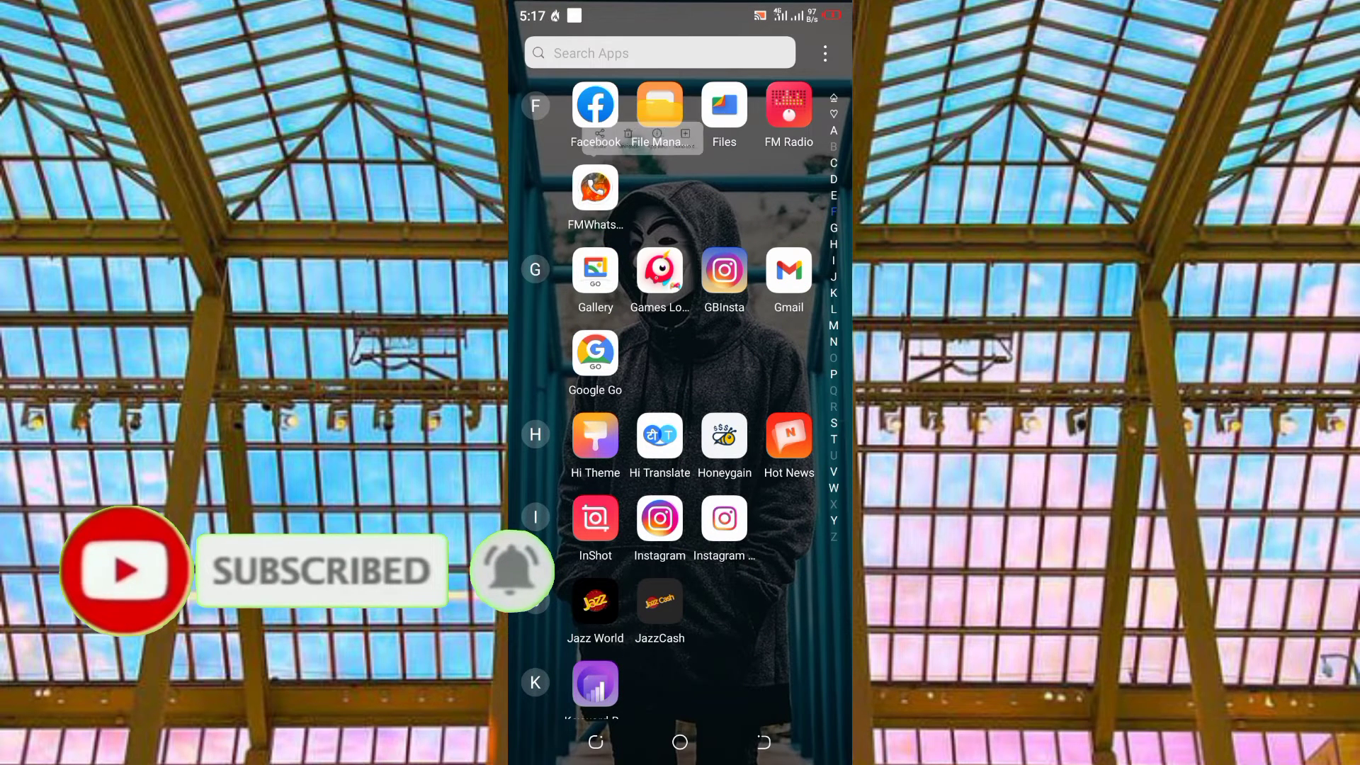
Return home, close the stray Play Store, and launch FMWhatsApp from its new orange icon.
left_click(680, 741)
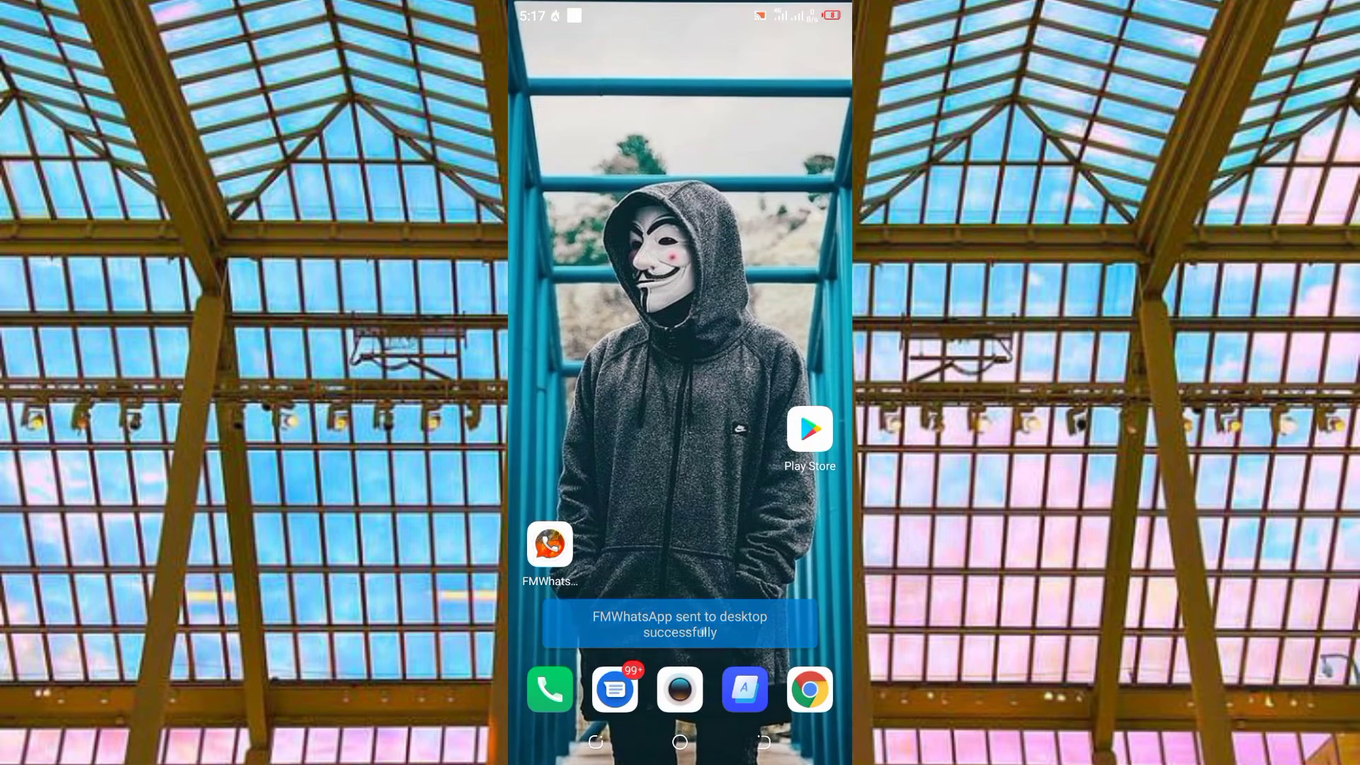
left_click(803, 418)
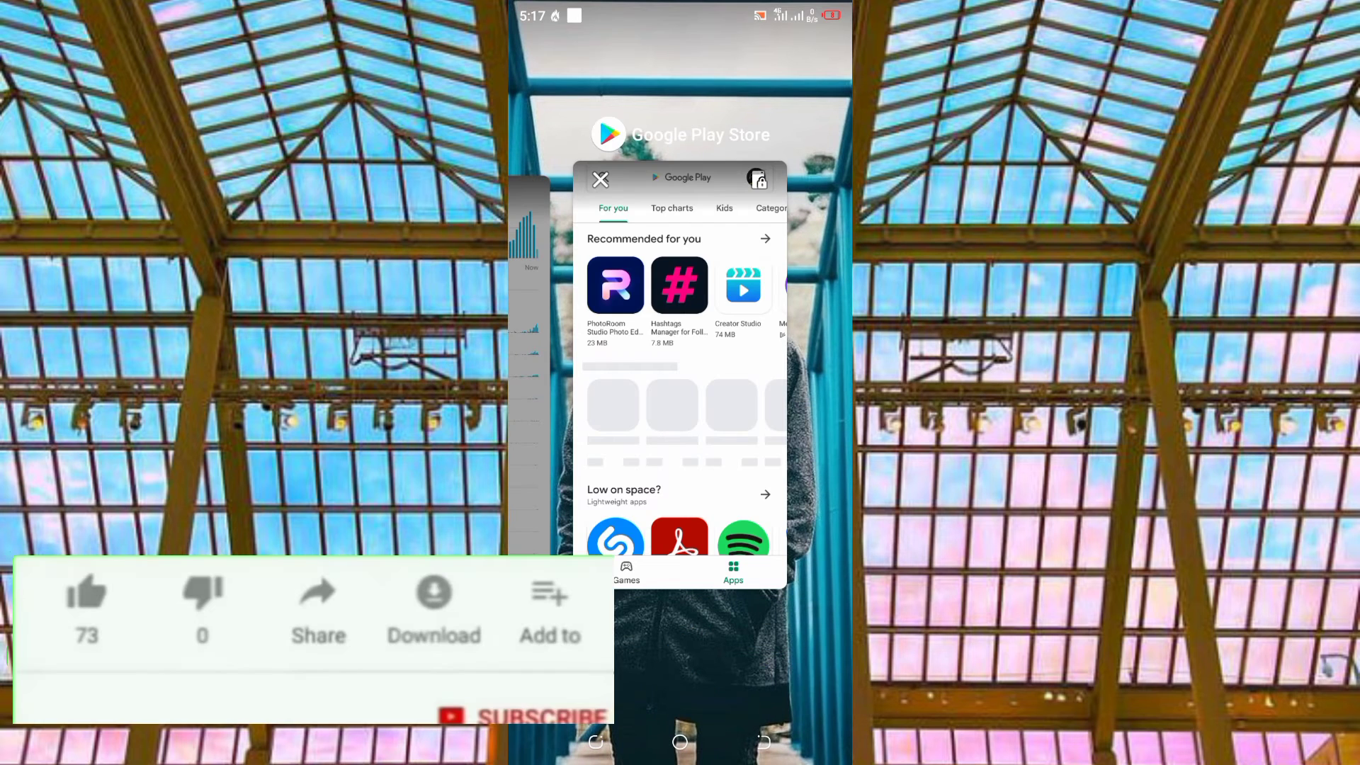
left_click(680, 742)
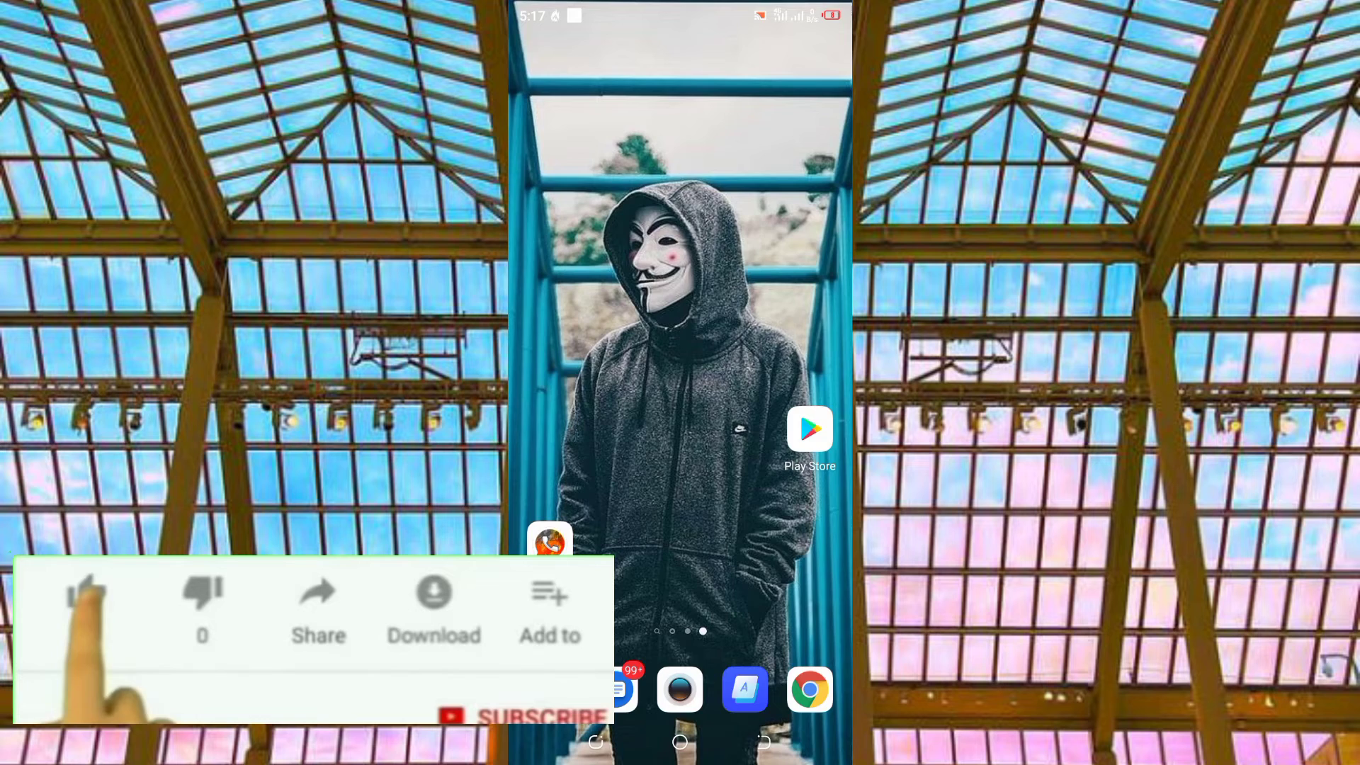
left_click(550, 542)
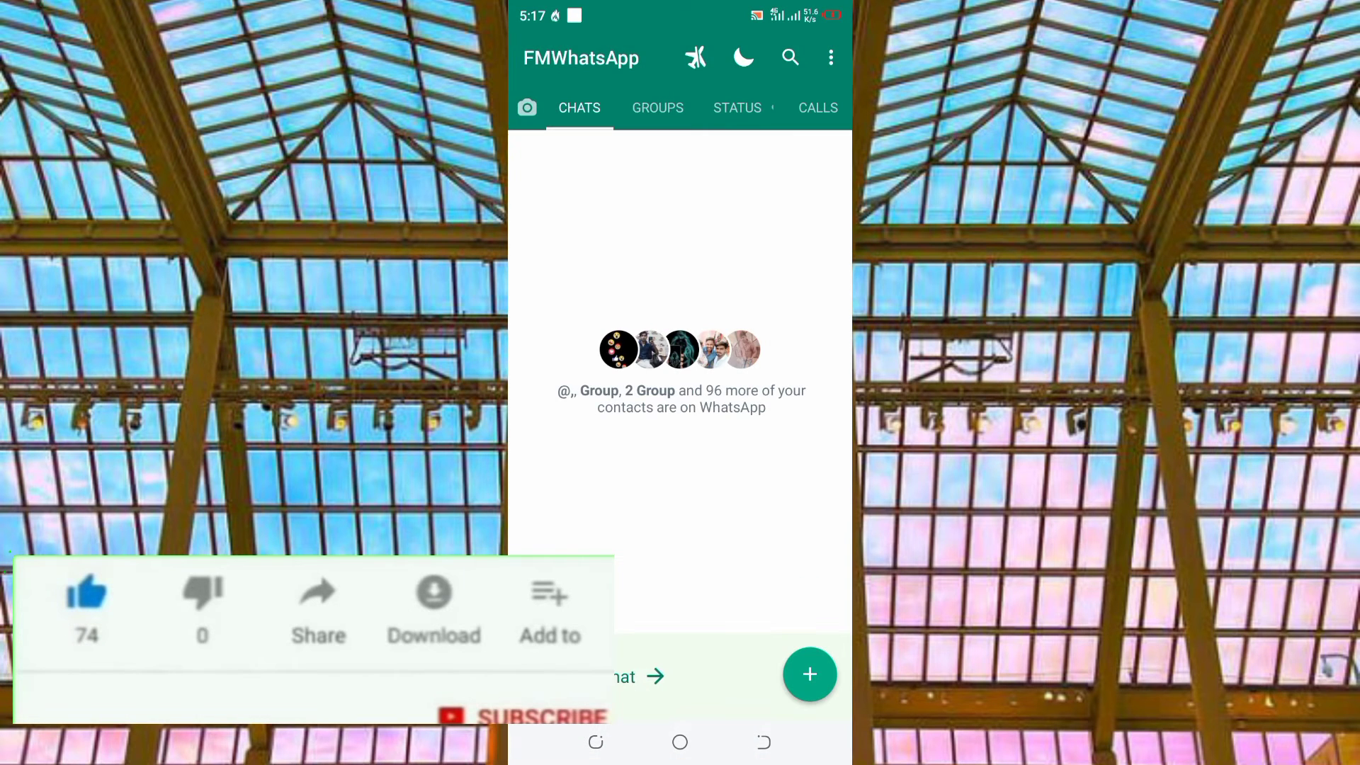
Reopen FMMods > Universal > Styles (Look and feel), briefly visiting the colour settings.
left_click(832, 58)
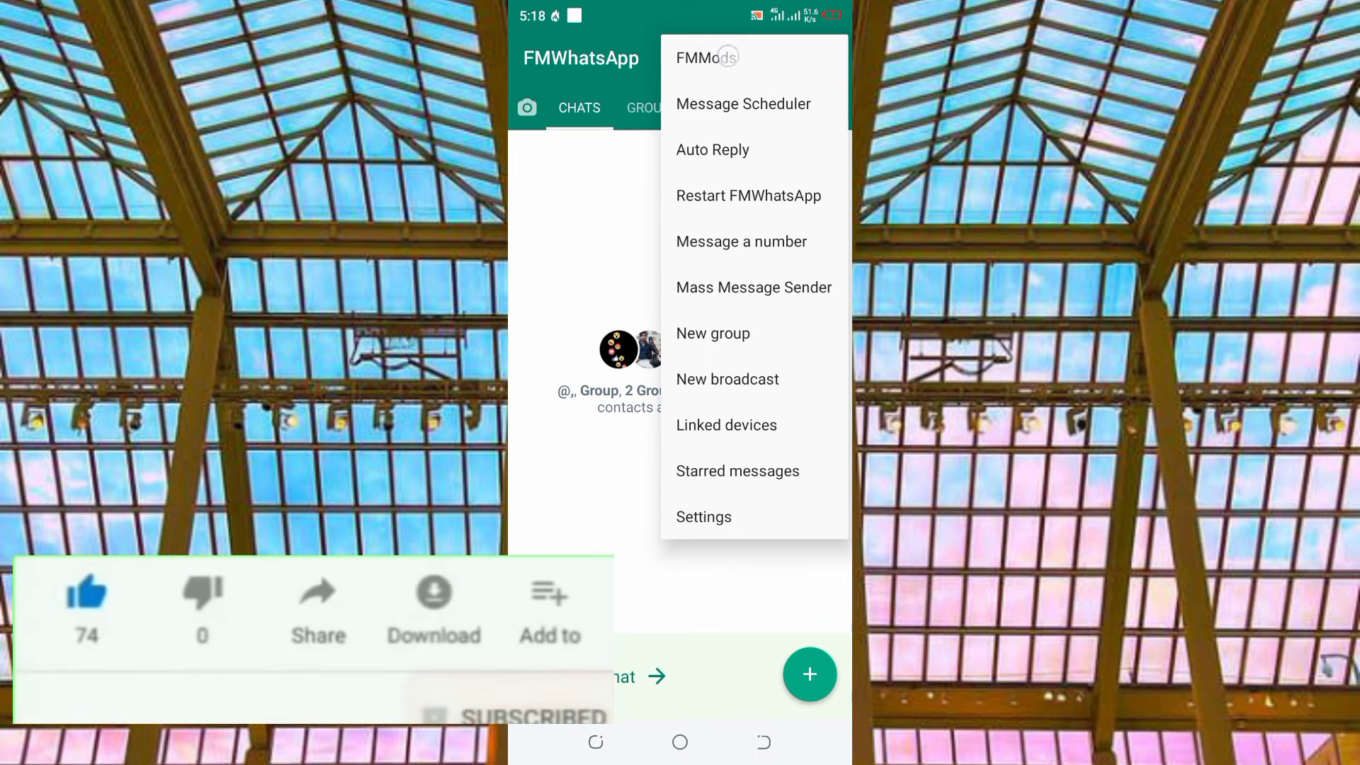
left_click(705, 517)
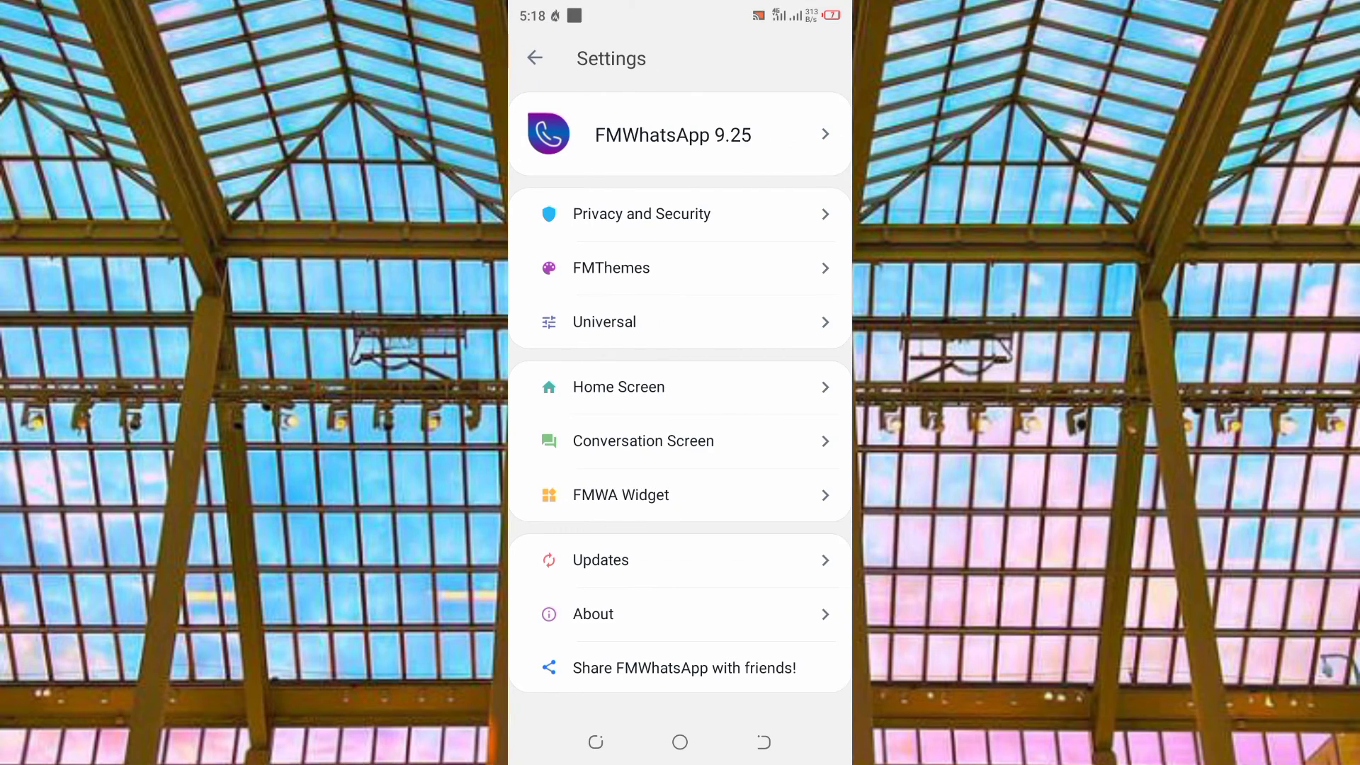
left_click(604, 322)
left_click(570, 133)
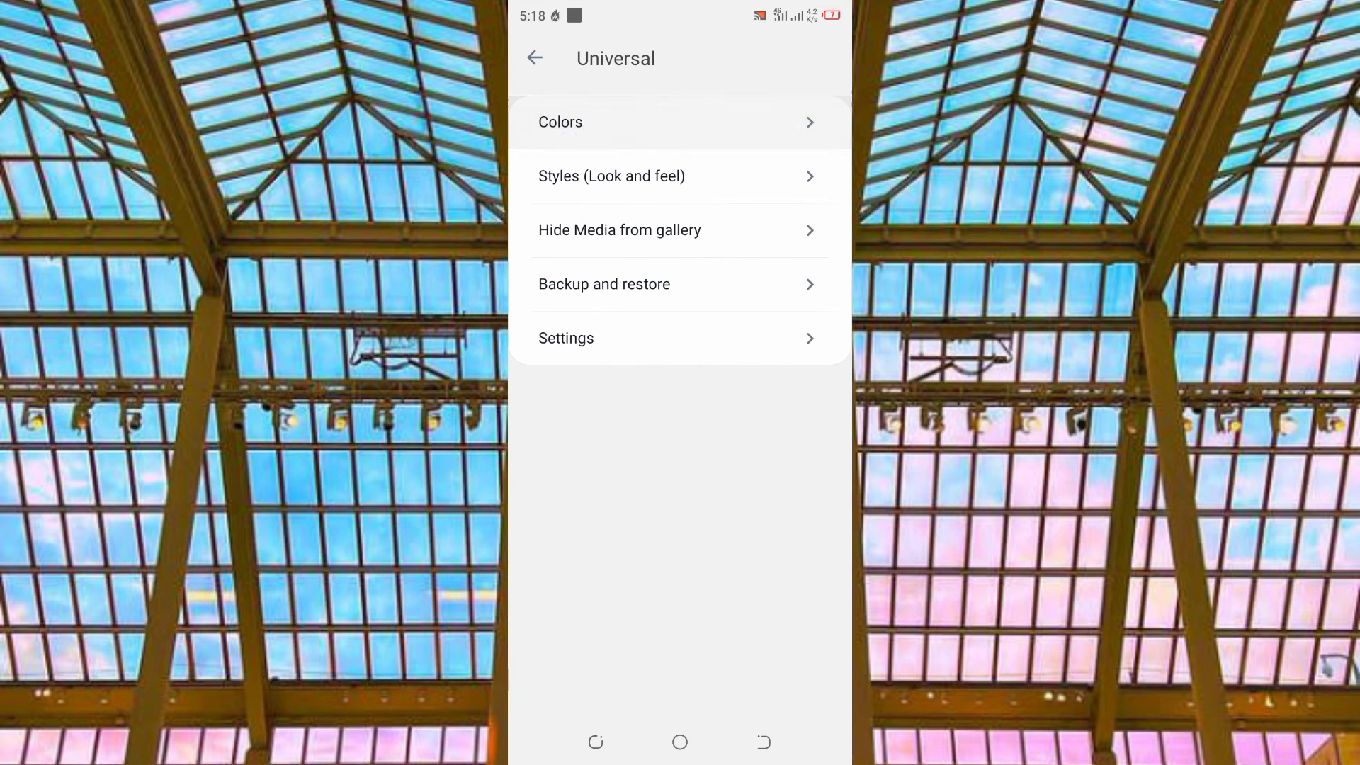
left_click(534, 57)
left_click(613, 177)
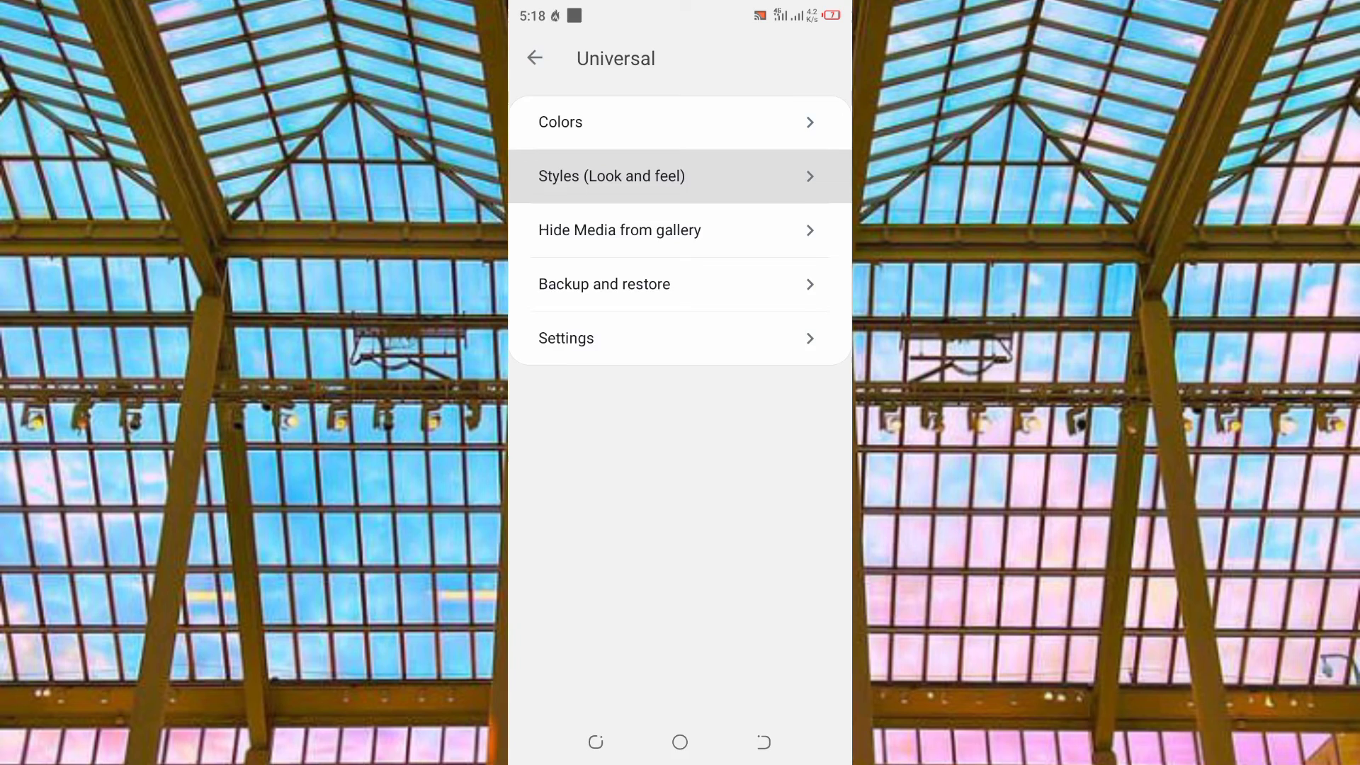
View and dismiss Change Notification Icon, then return to the home screen.
left_click(621, 643)
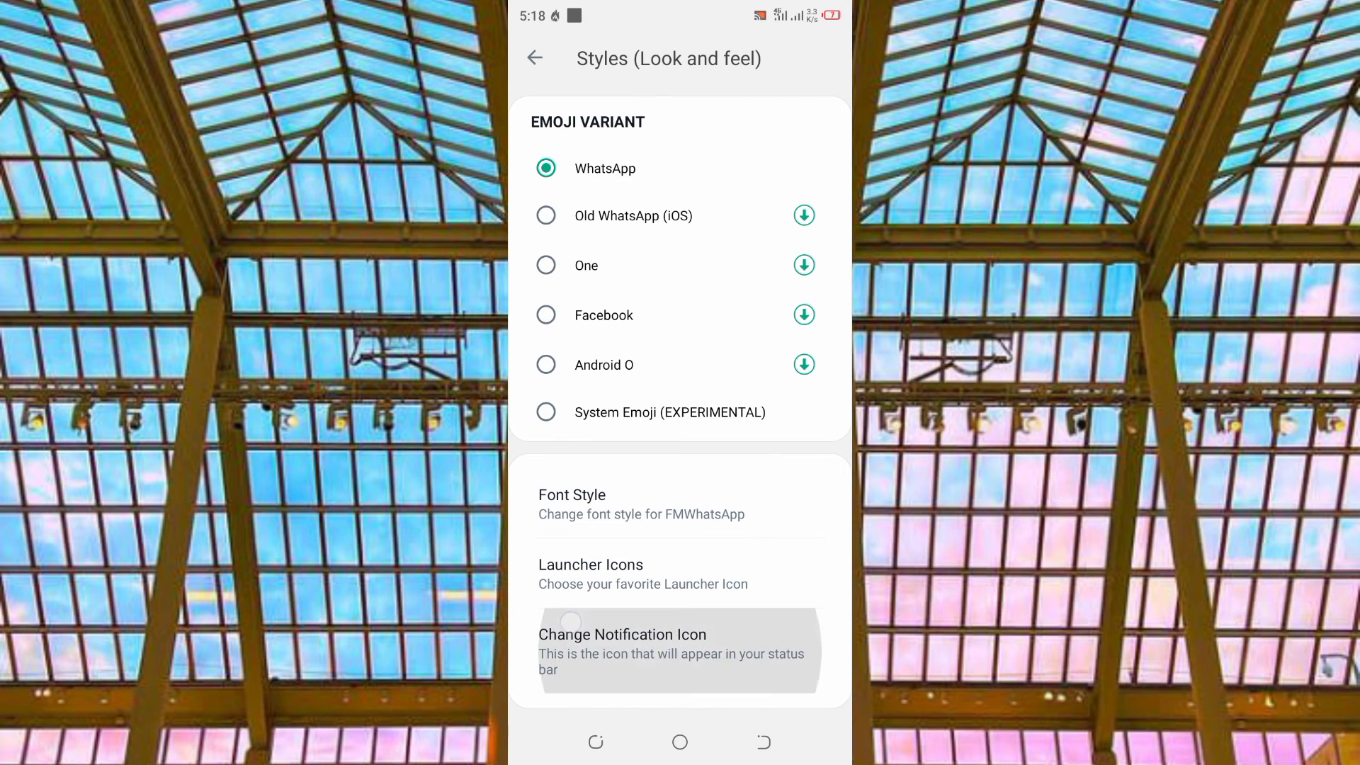
scroll(680, 372, "down", 3)
key("Escape")
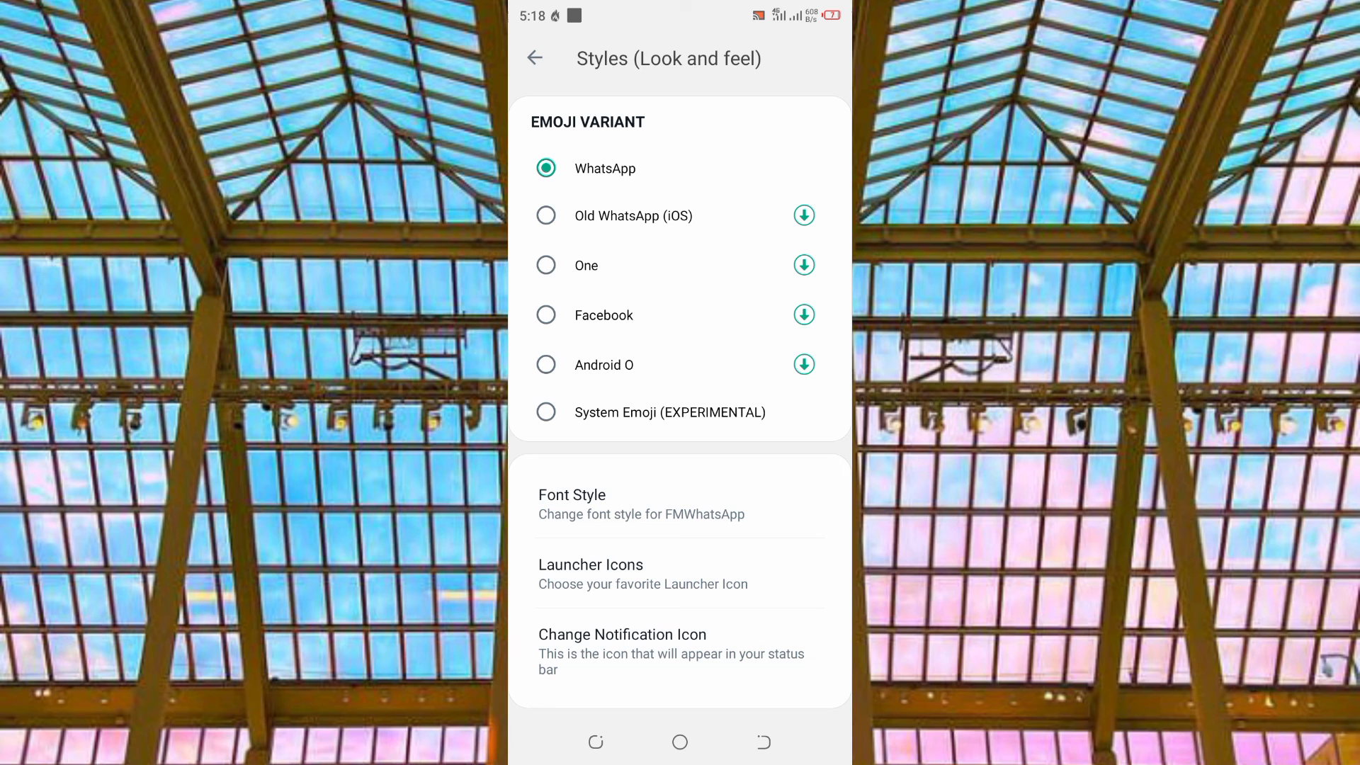
left_click(680, 742)
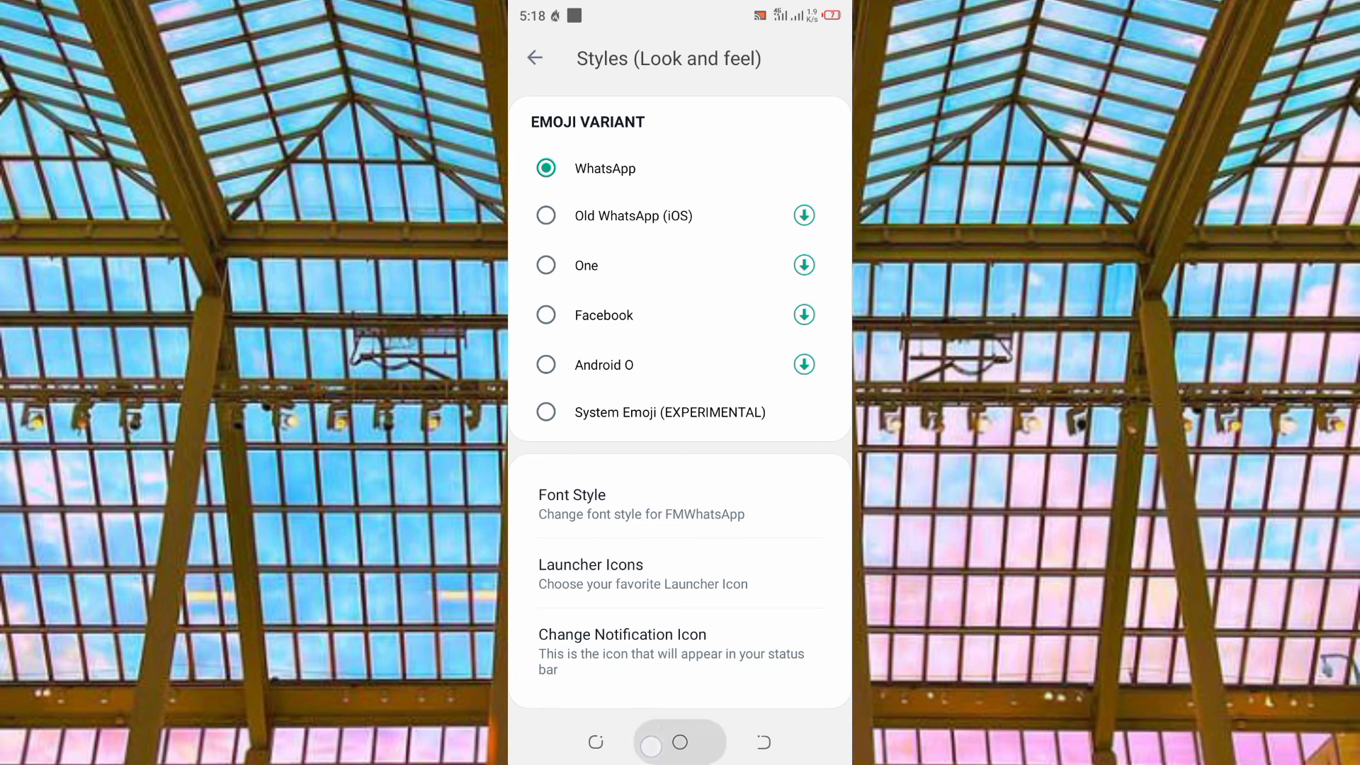